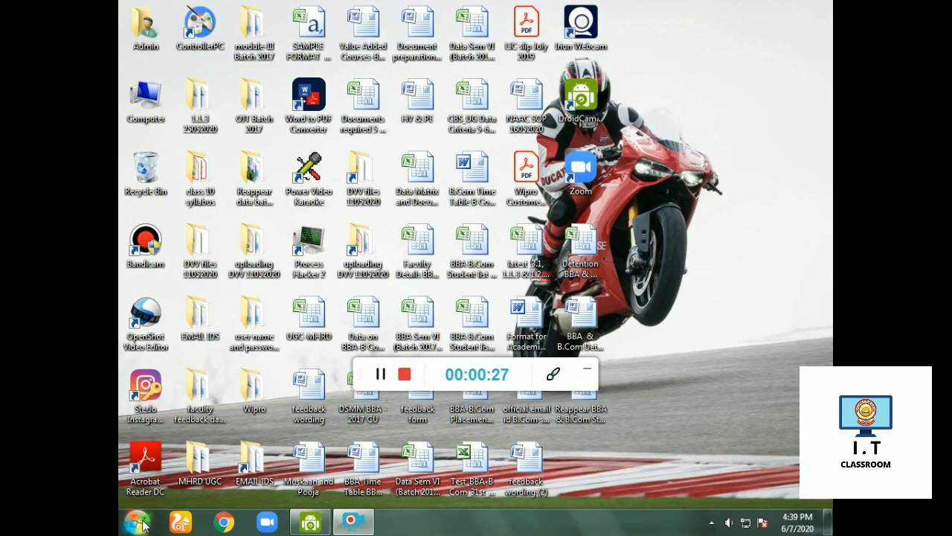
# Open Paint from the Windows accessories and dismiss the color scheme dialog without choosing an option
pyautogui.click(138, 522)
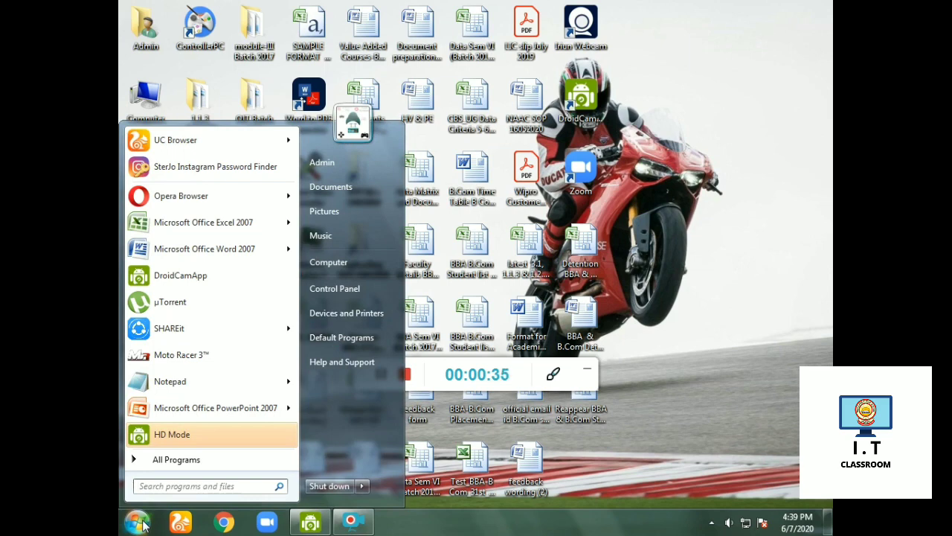
pyautogui.click(178, 461)
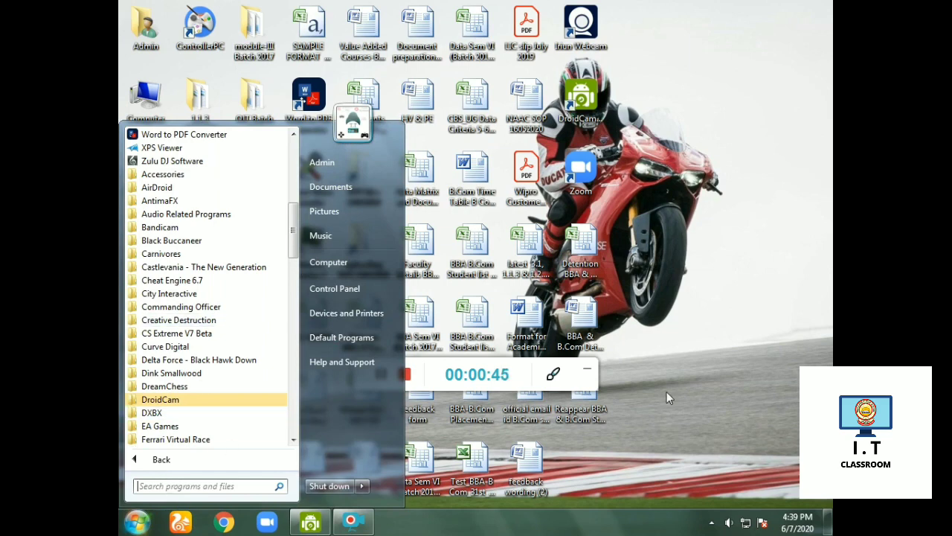
pyautogui.click(137, 461)
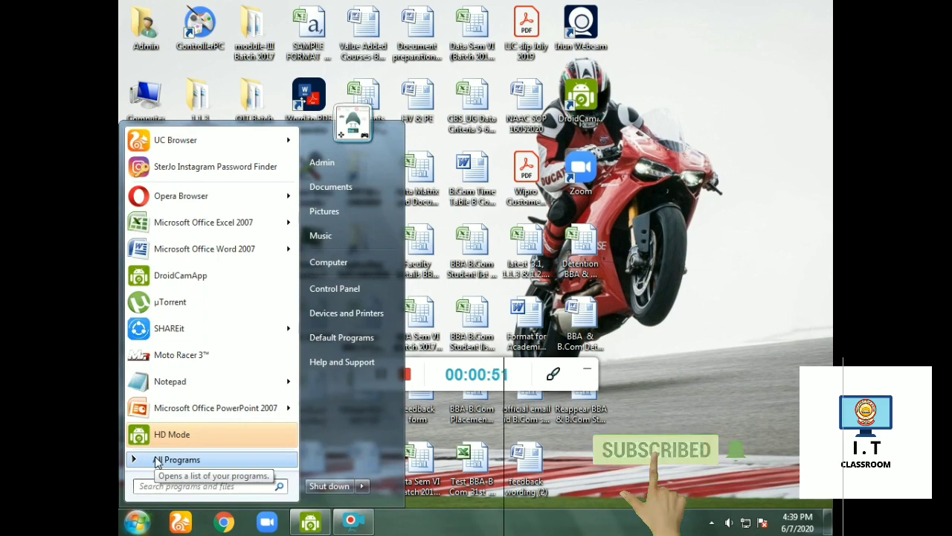
pyautogui.click(156, 461)
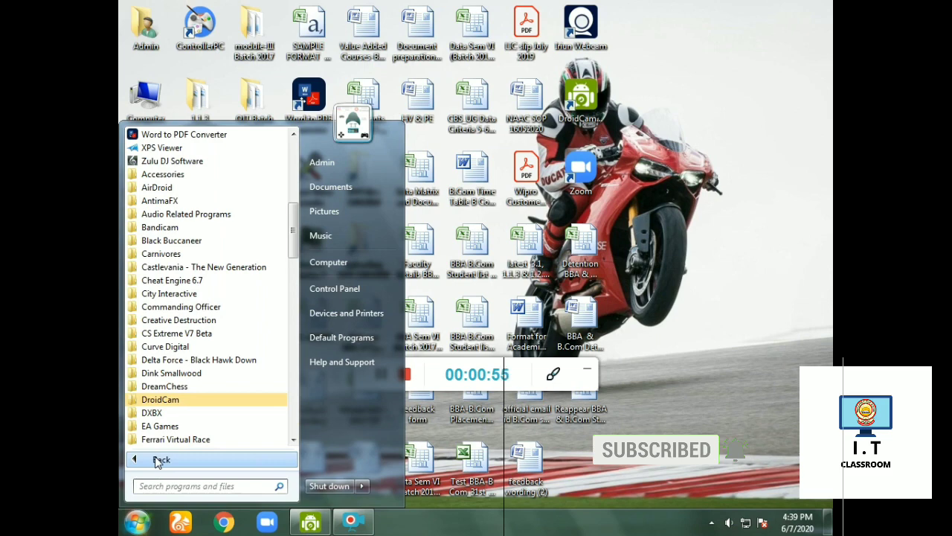
pyautogui.click(183, 178)
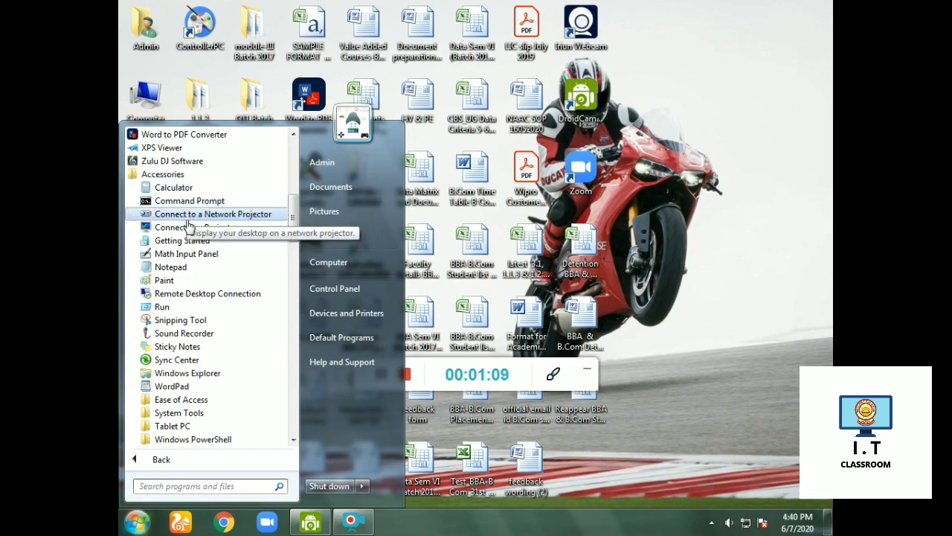
pyautogui.click(164, 280)
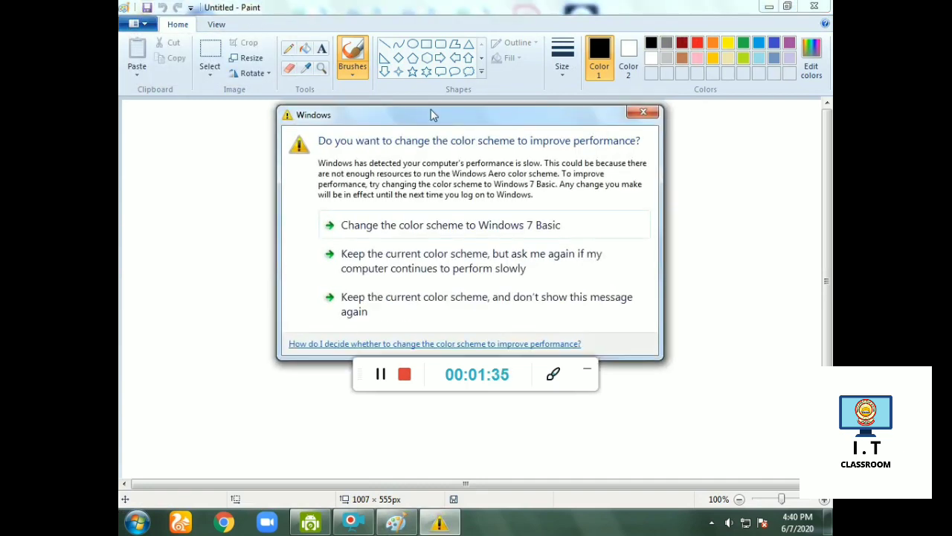
pyautogui.click(644, 113)
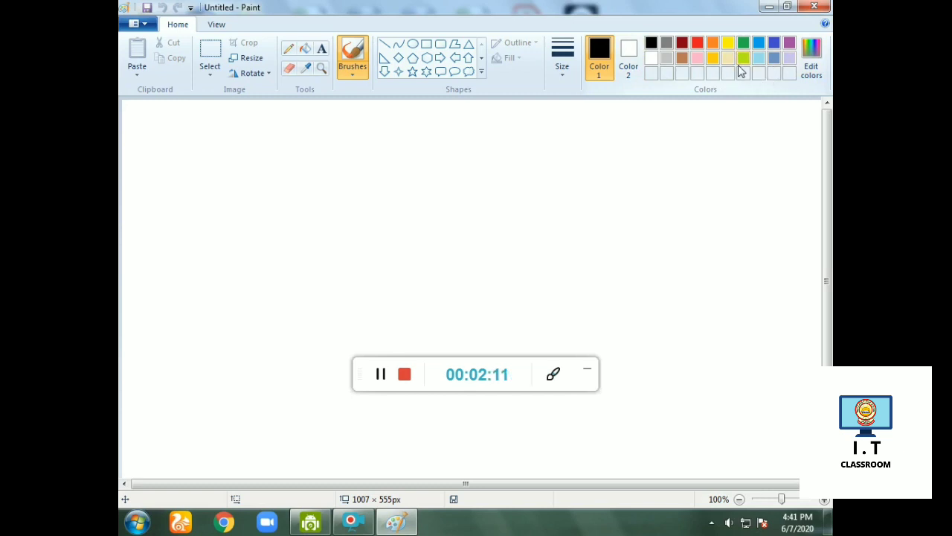
# Fill the entire blank canvas with yellow using the Fill with color tool
pyautogui.click(728, 44)
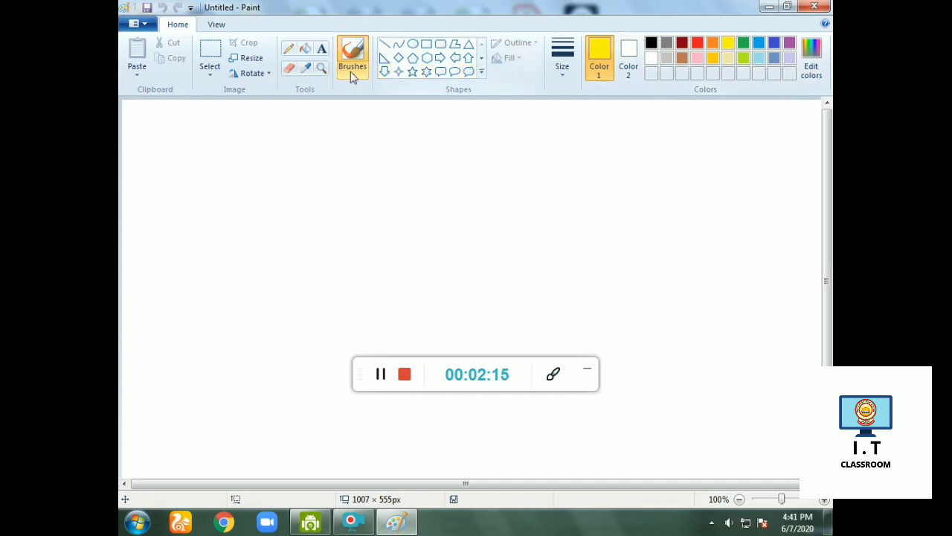
pyautogui.click(306, 49)
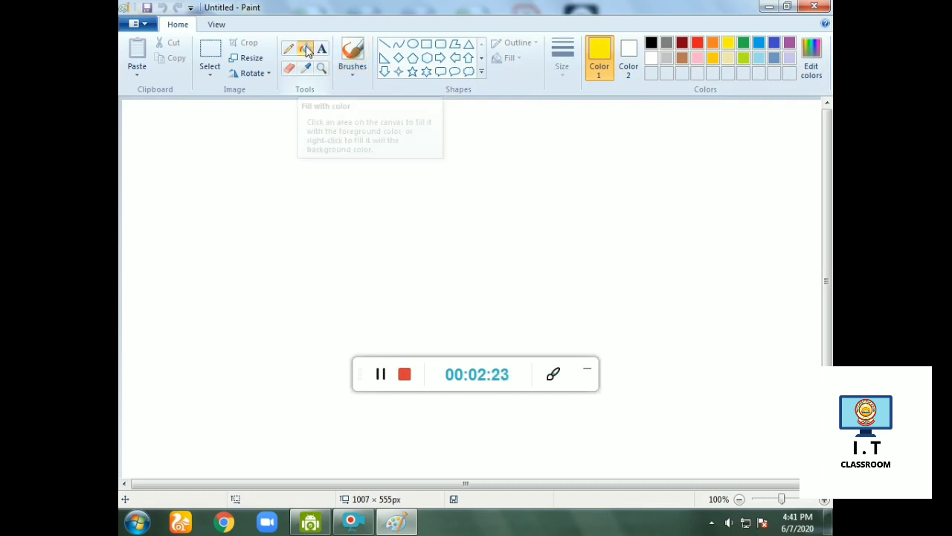
pyautogui.click(310, 176)
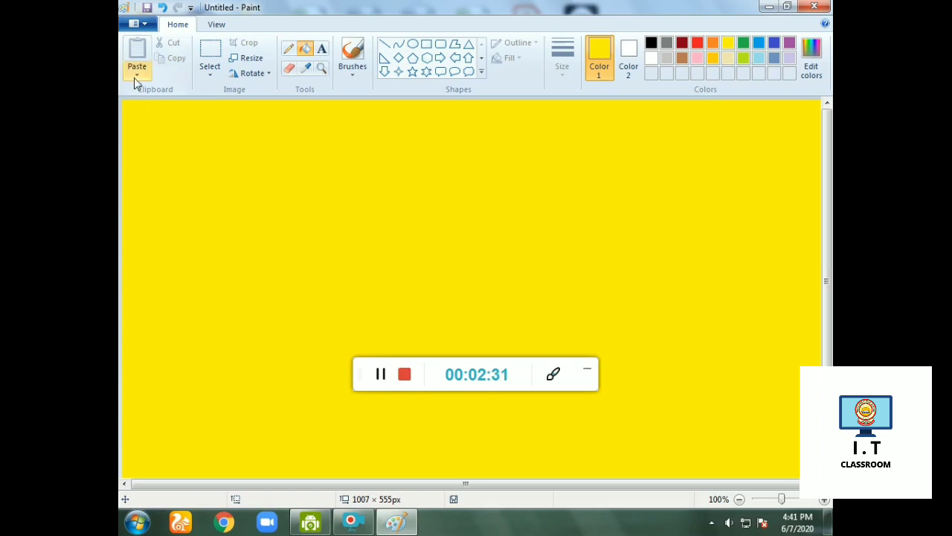
# Create a text box about 695 × 279 px across the upper middle of the canvas and set its font to Bookman Old Style
pyautogui.click(321, 50)
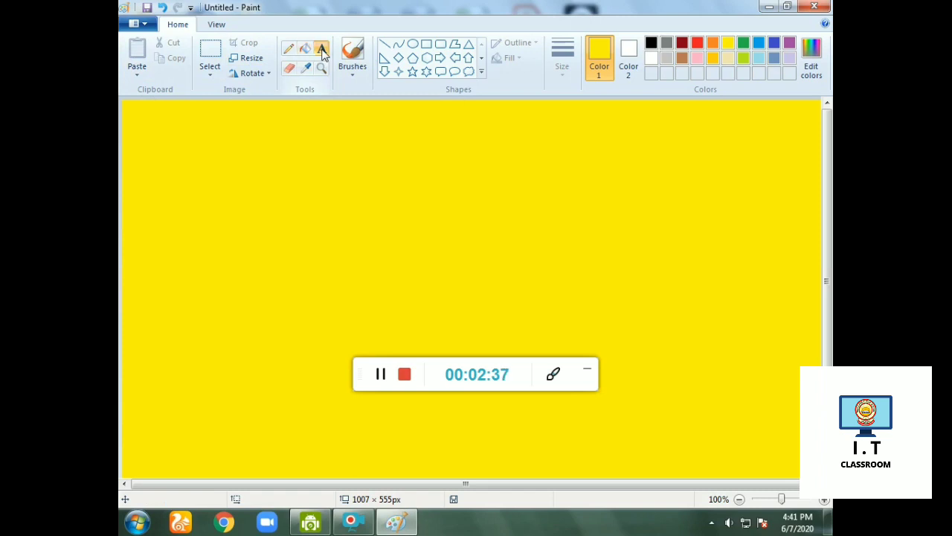
pyautogui.moveTo(243, 134); pyautogui.dragTo(726, 326)
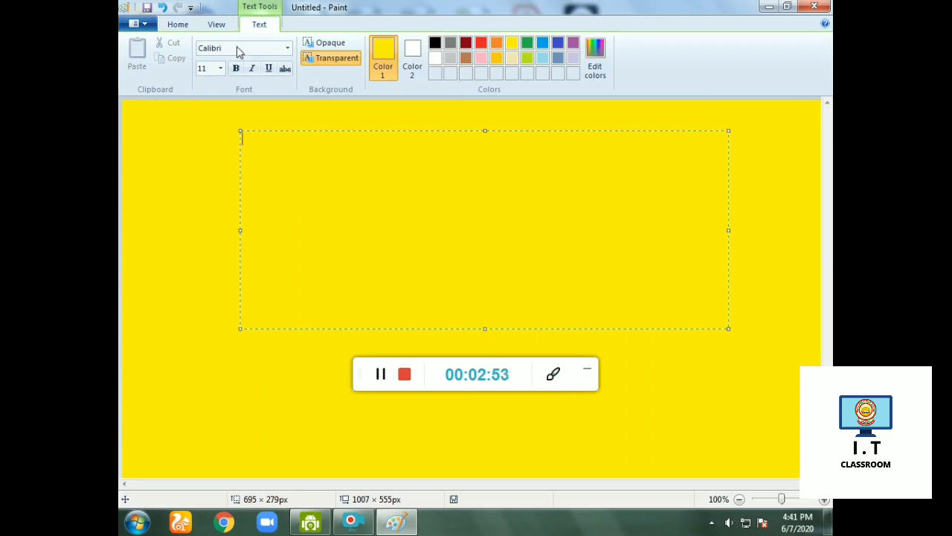
pyautogui.click(288, 49)
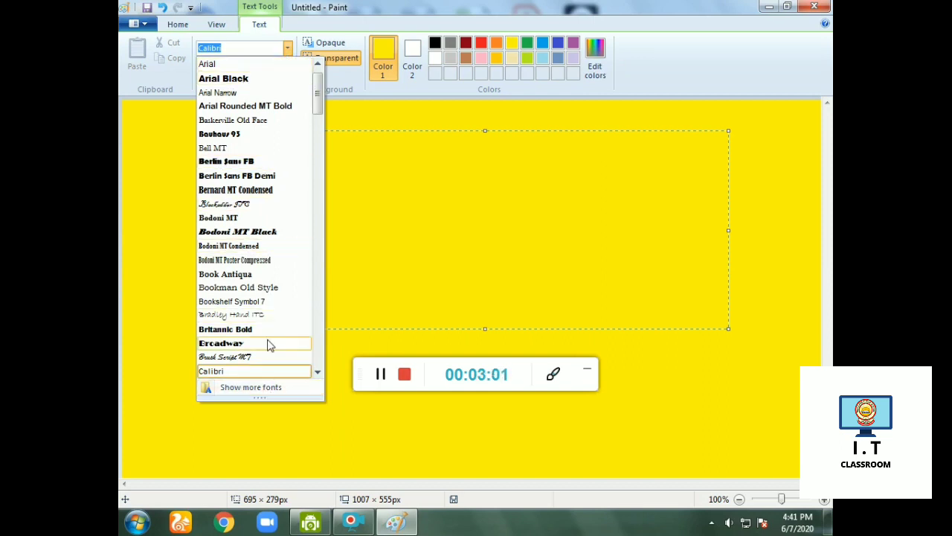
pyautogui.click(259, 287)
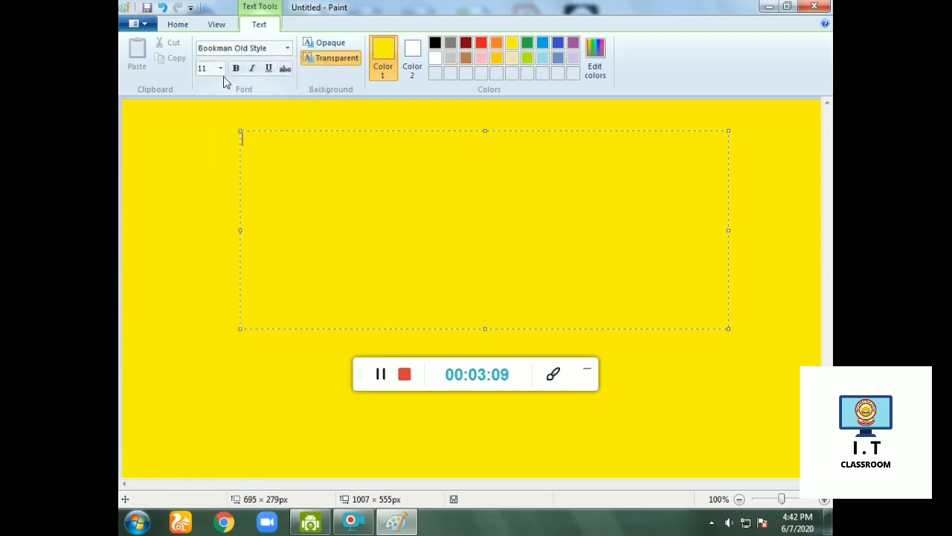
# Set the text box's font size to 48 and make the text bold
pyautogui.click(221, 69)
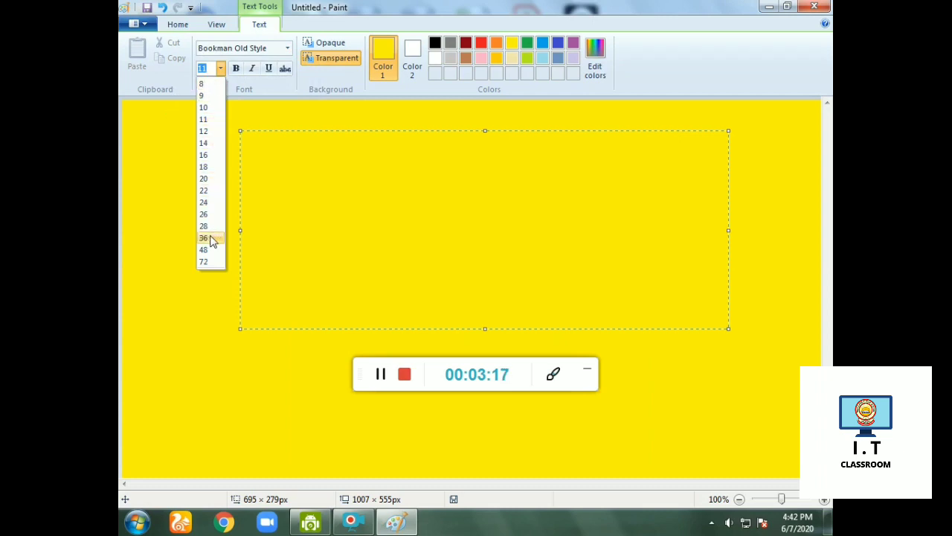
pyautogui.click(204, 214)
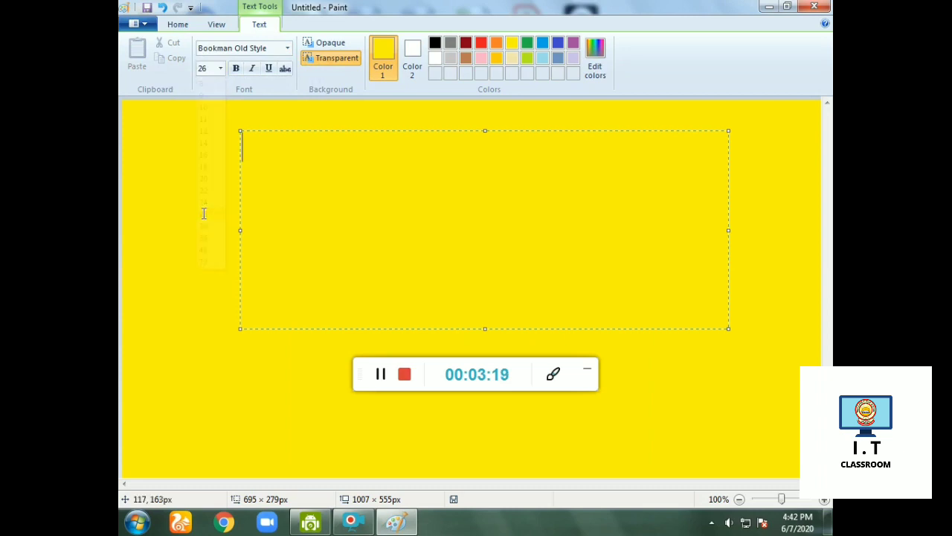
pyautogui.click(221, 68)
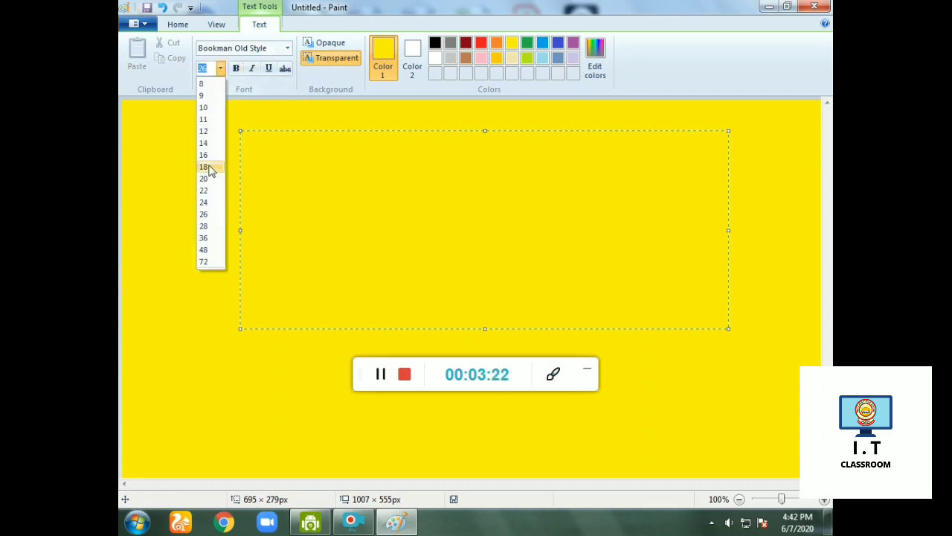
pyautogui.click(205, 250)
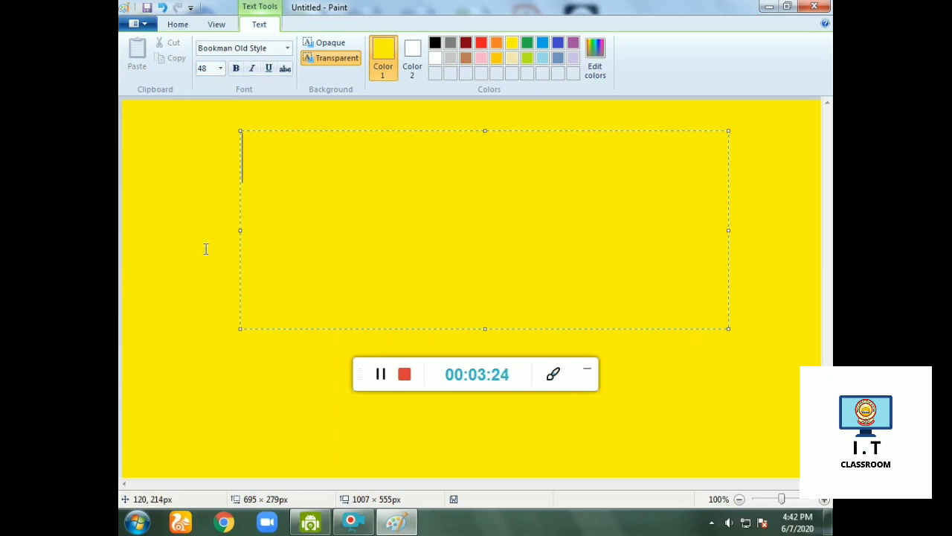
pyautogui.click(235, 69)
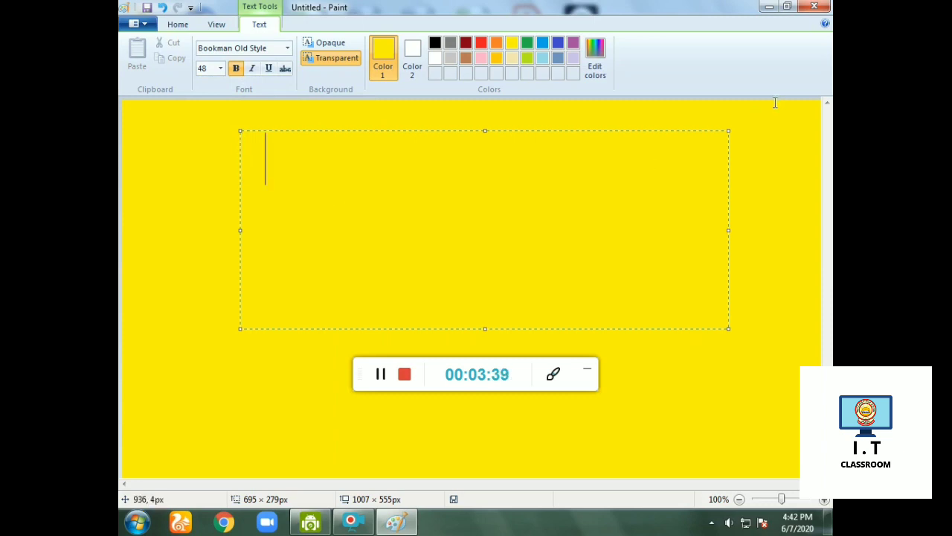
# Set the text color to red and write "stay home" as the first line of the text box
pyautogui.write('ta')
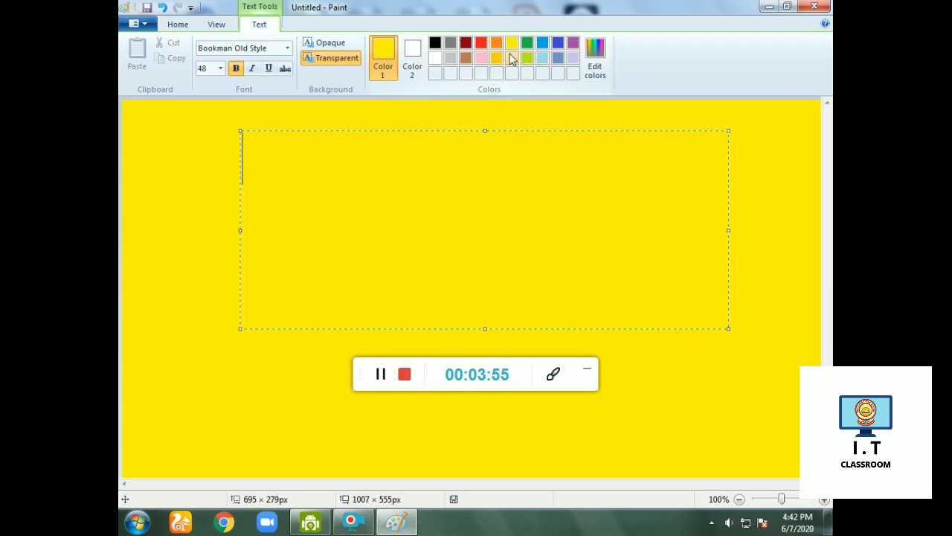
pyautogui.click(482, 43)
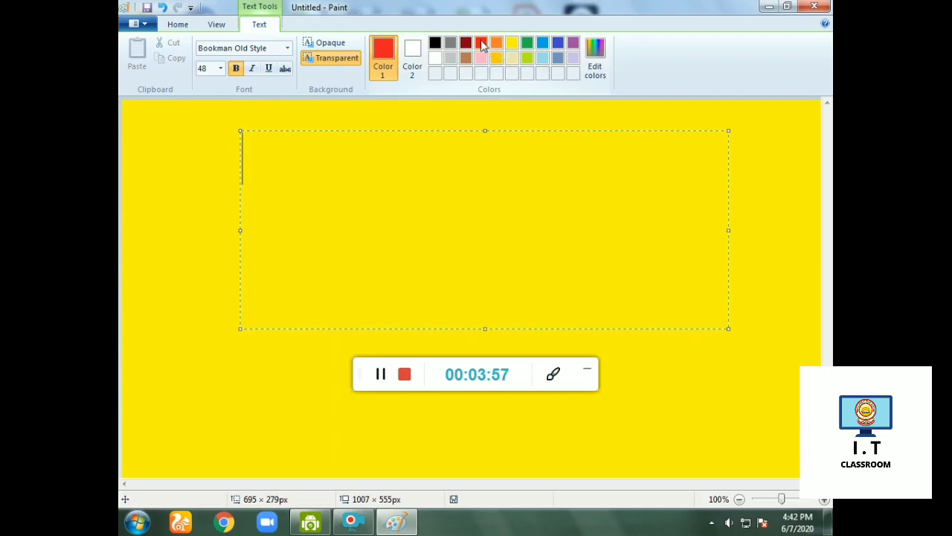
pyautogui.write('S')
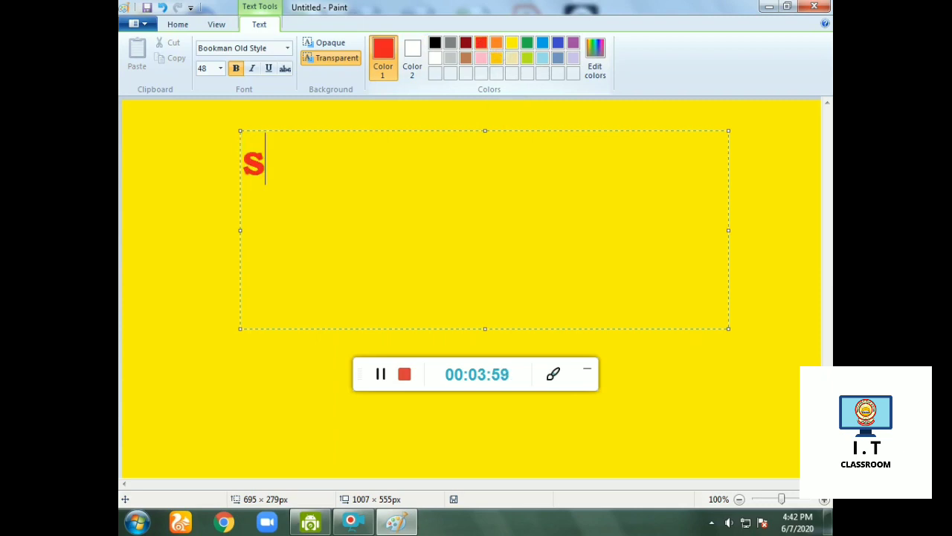
pyautogui.write('ta')
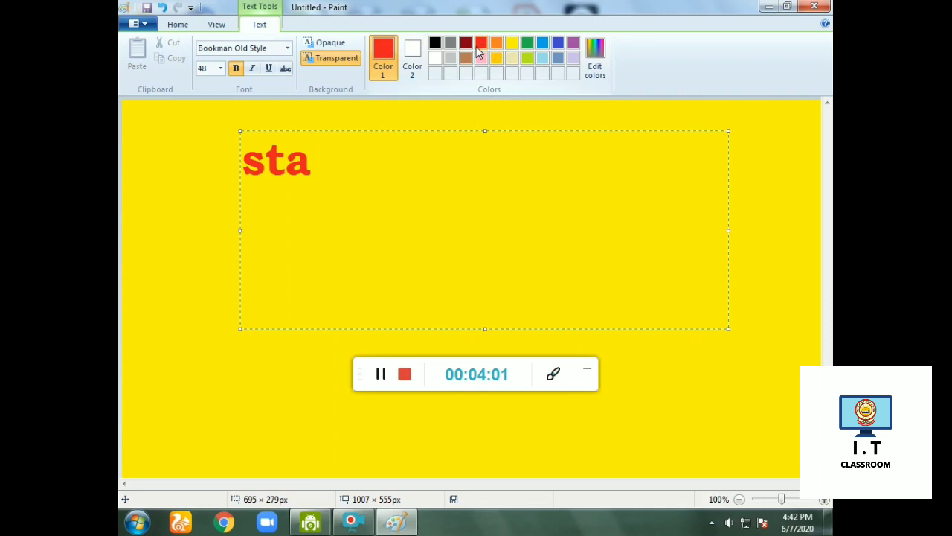
pyautogui.write('y ')
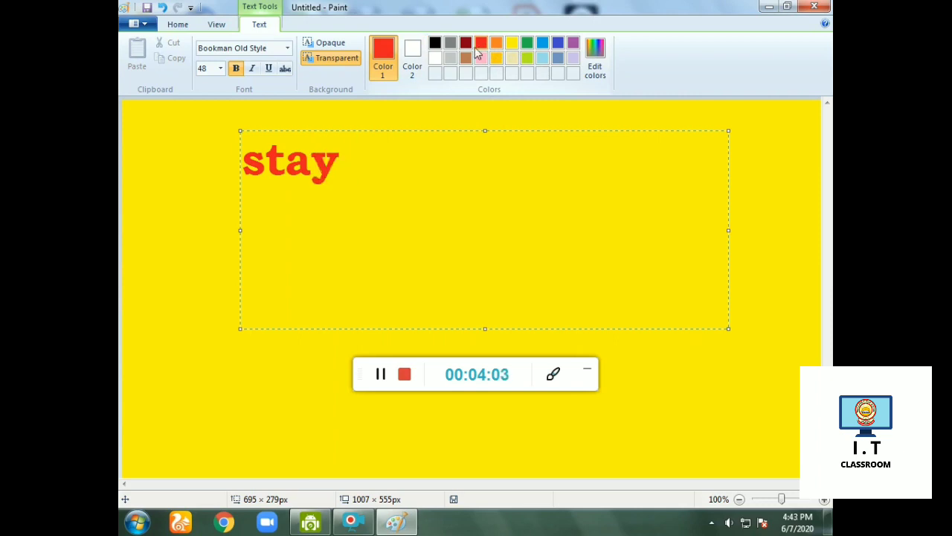
pyautogui.write('hom')
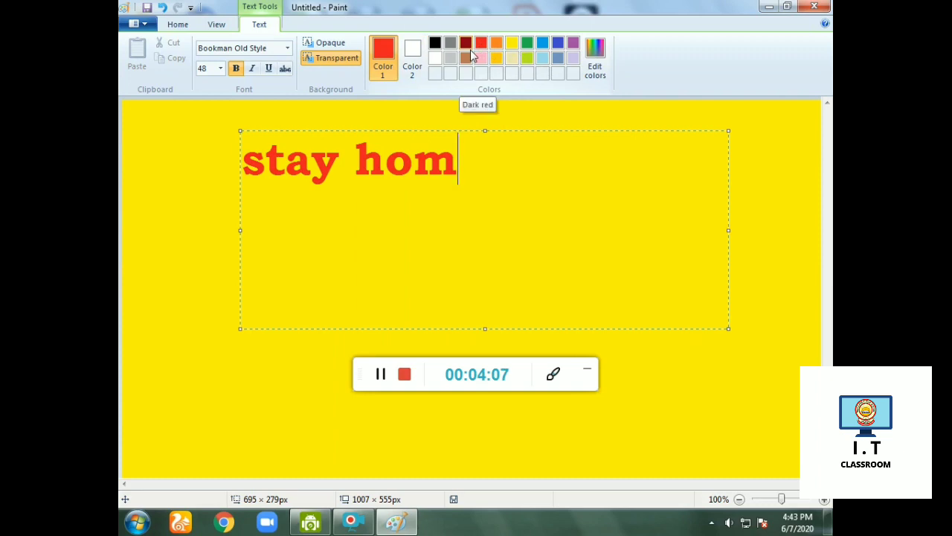
pyautogui.write('e')
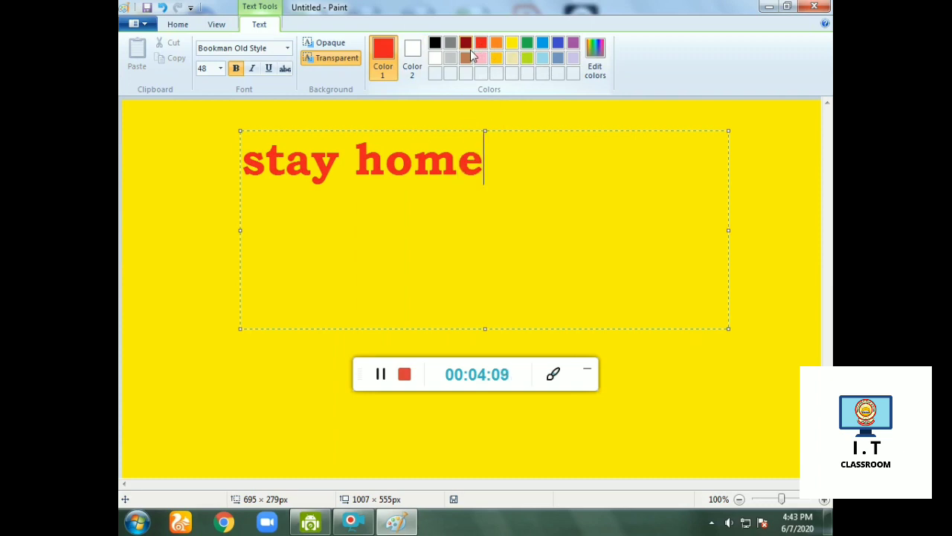
# Add "stay healthy" as a second line below "stay home" in the text box
pyautogui.press('Return')
pyautogui.write('s')
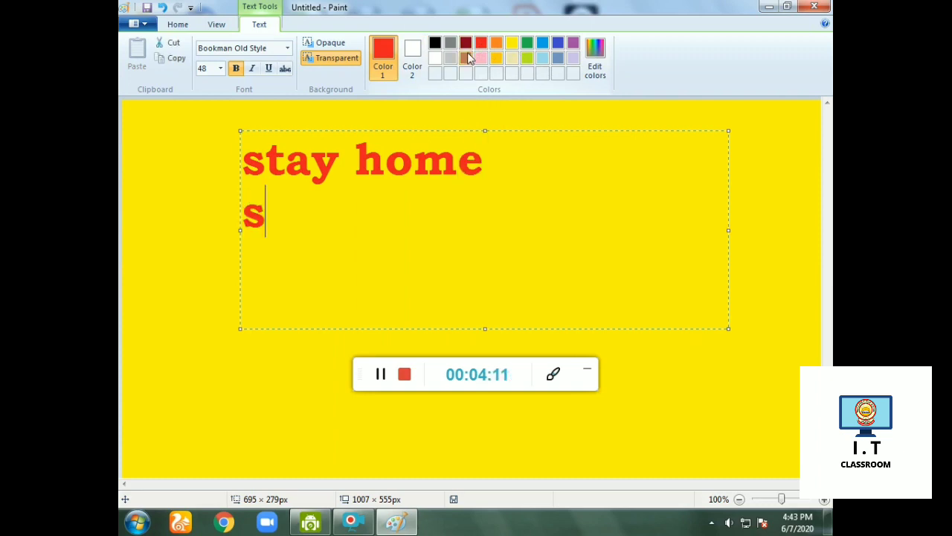
pyautogui.write('tay ')
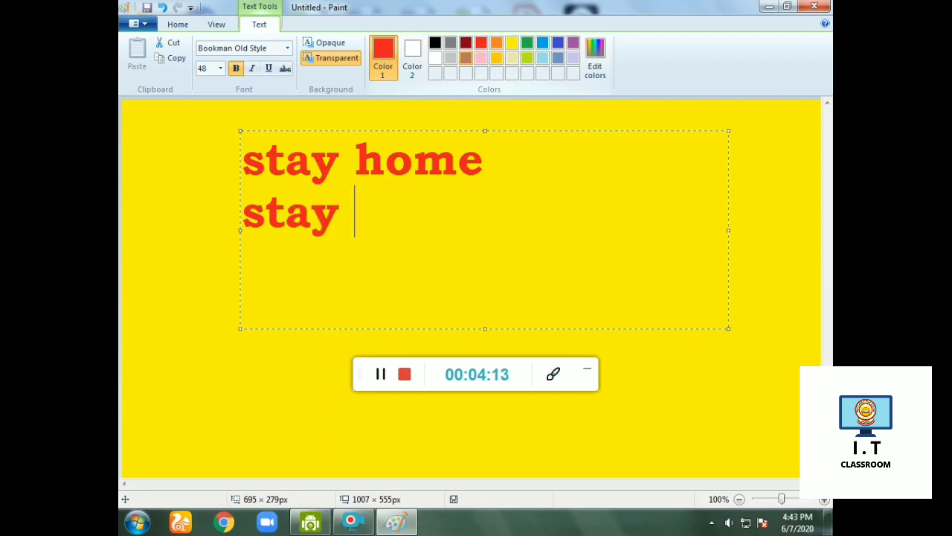
pyautogui.write('hw')
pyautogui.press('BackSpace')
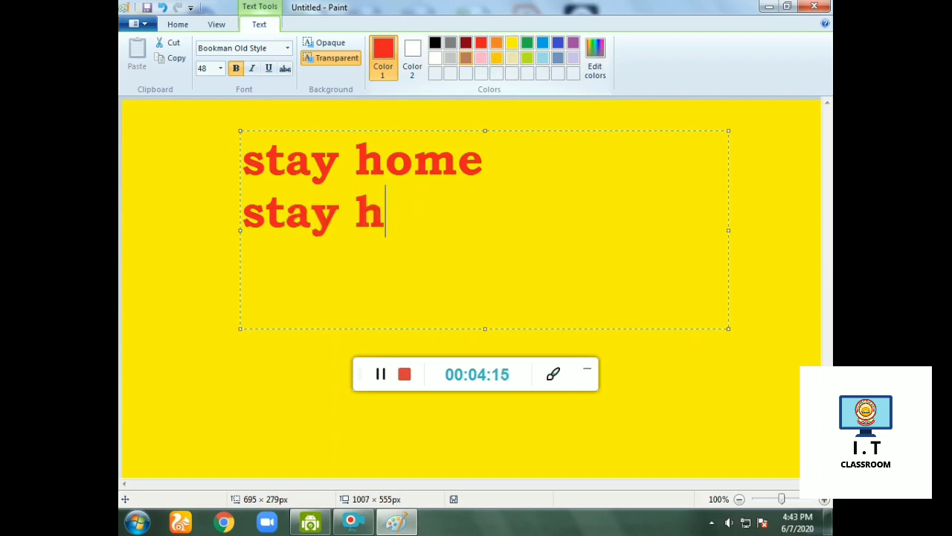
pyautogui.write('ea')
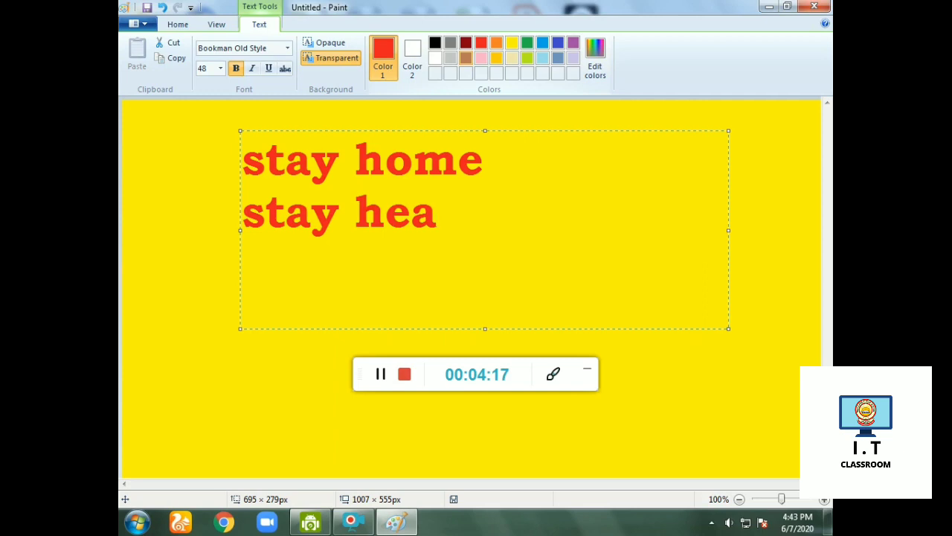
pyautogui.write('lthy')
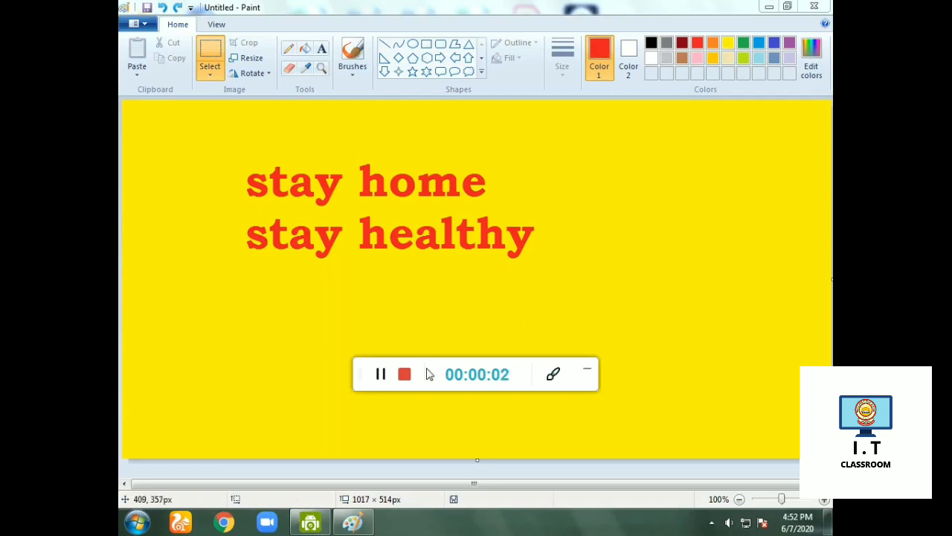
# Move the recorder bar below the canvas and open the Paste options
pyautogui.moveTo(427, 367); pyautogui.dragTo(408, 459)
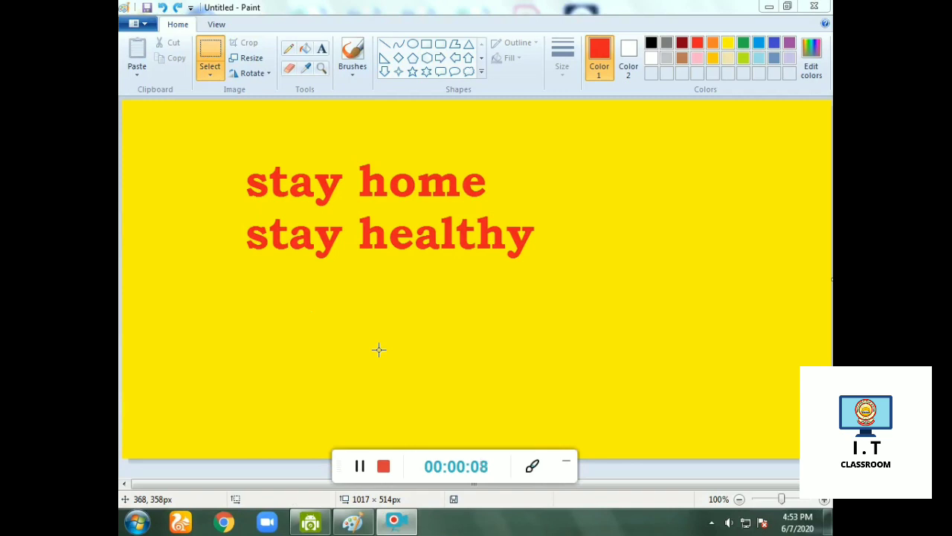
pyautogui.click(138, 79)
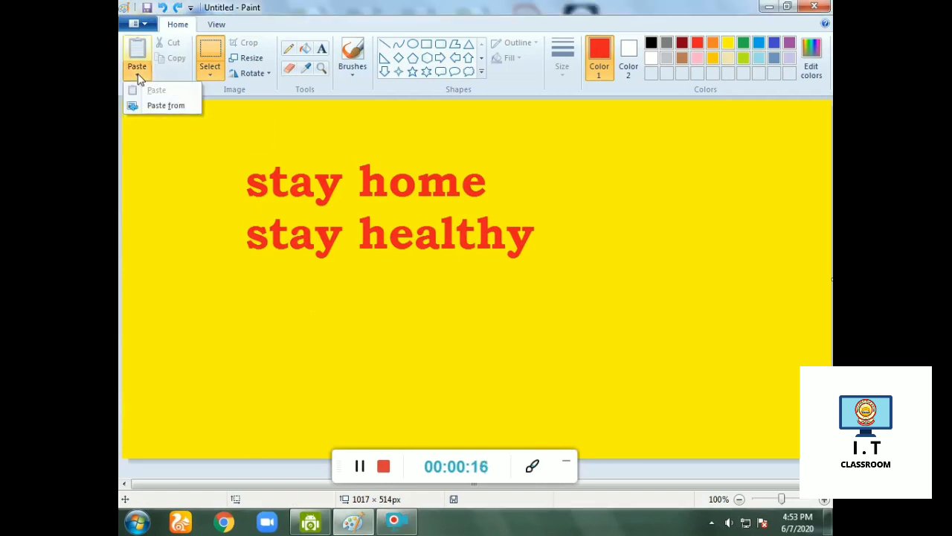